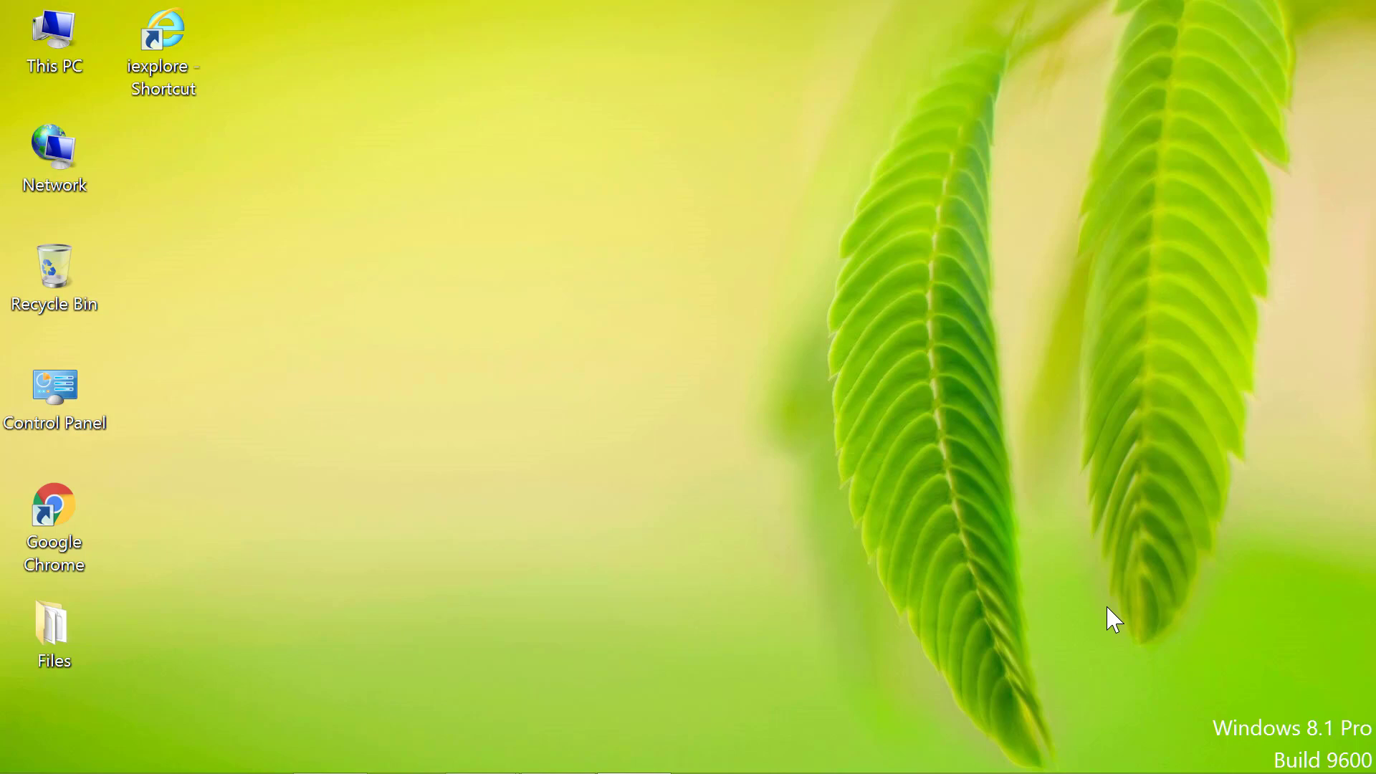
Launch Chrome and bring up the installed web apps list to reach Google Sheets.
double_click(54, 517)
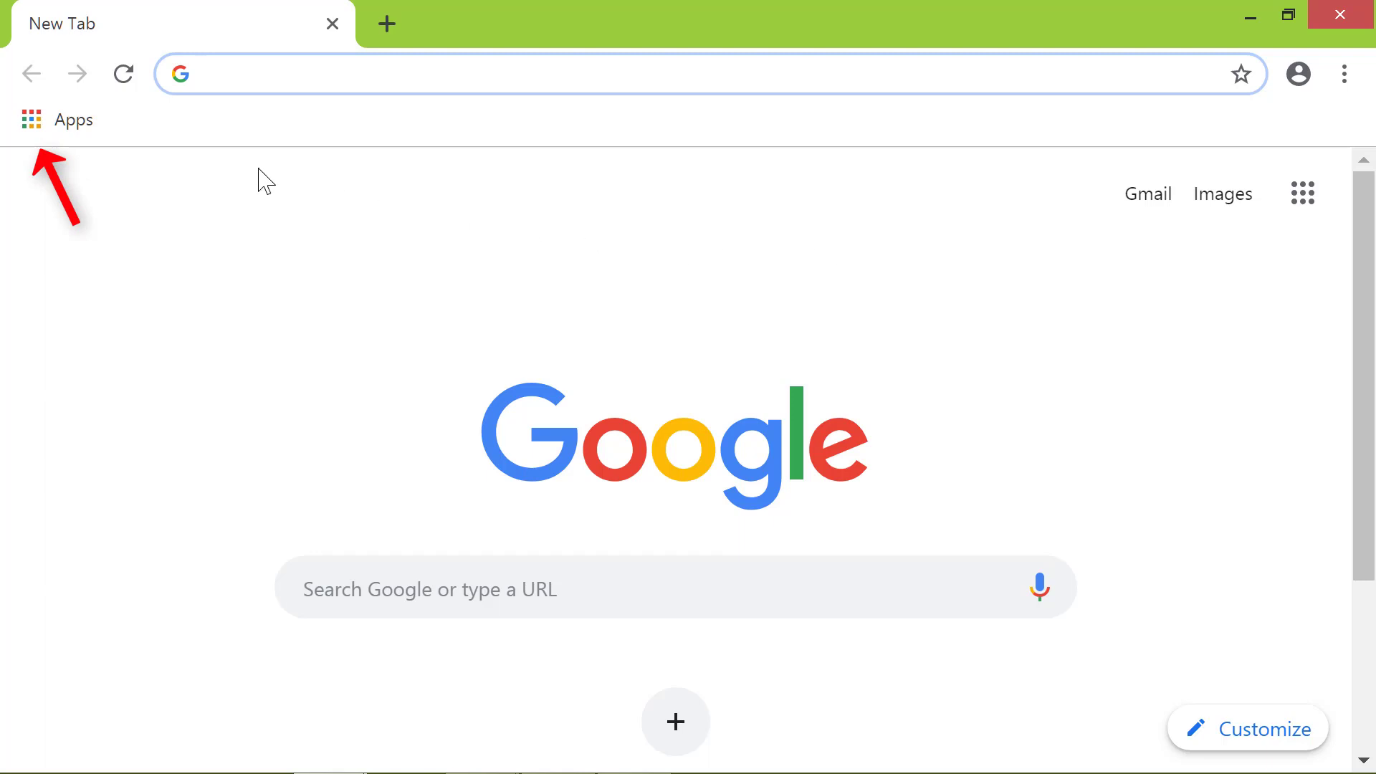
click(72, 127)
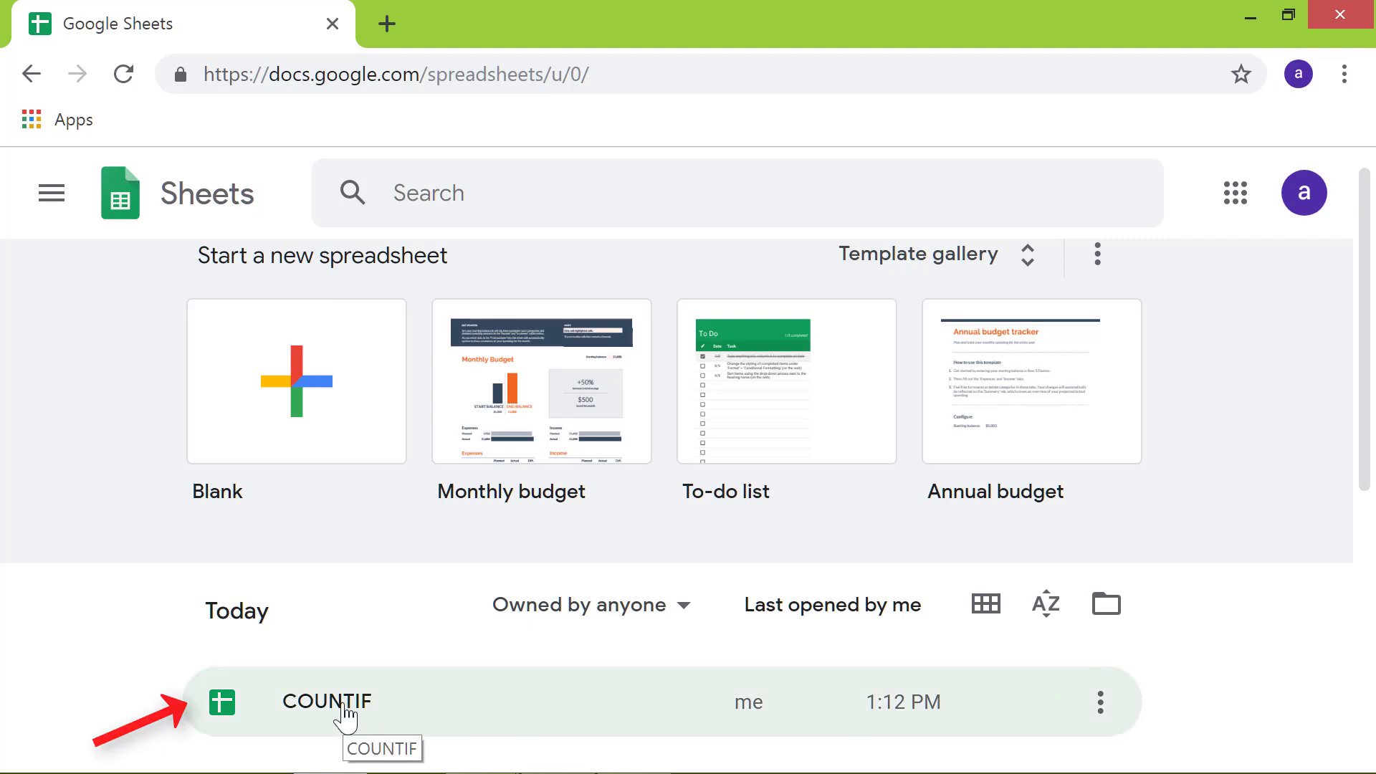
Open the COUNTIF spreadsheet from today's recent files.
click(344, 714)
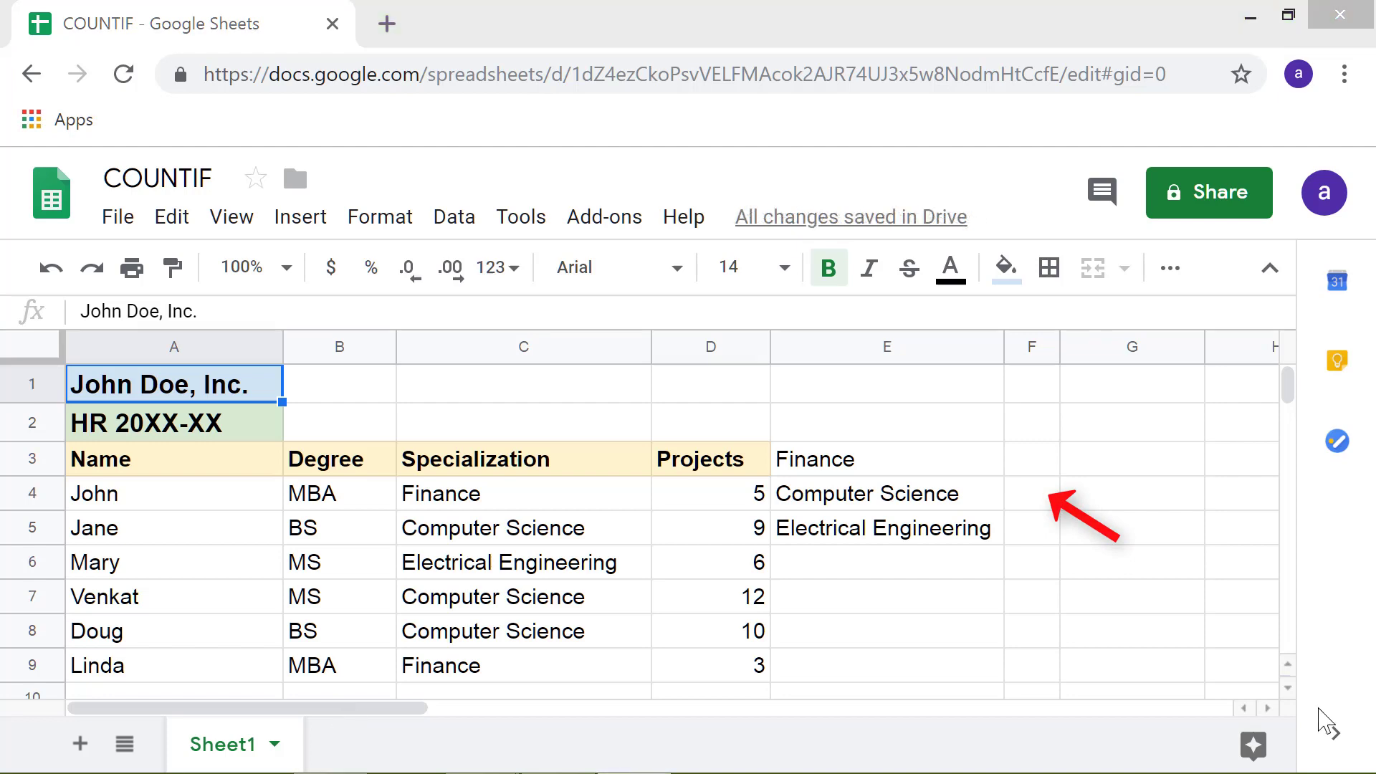
Select cell F4 beside Computer Science and insert the COUNTIF function.
click(1315, 709)
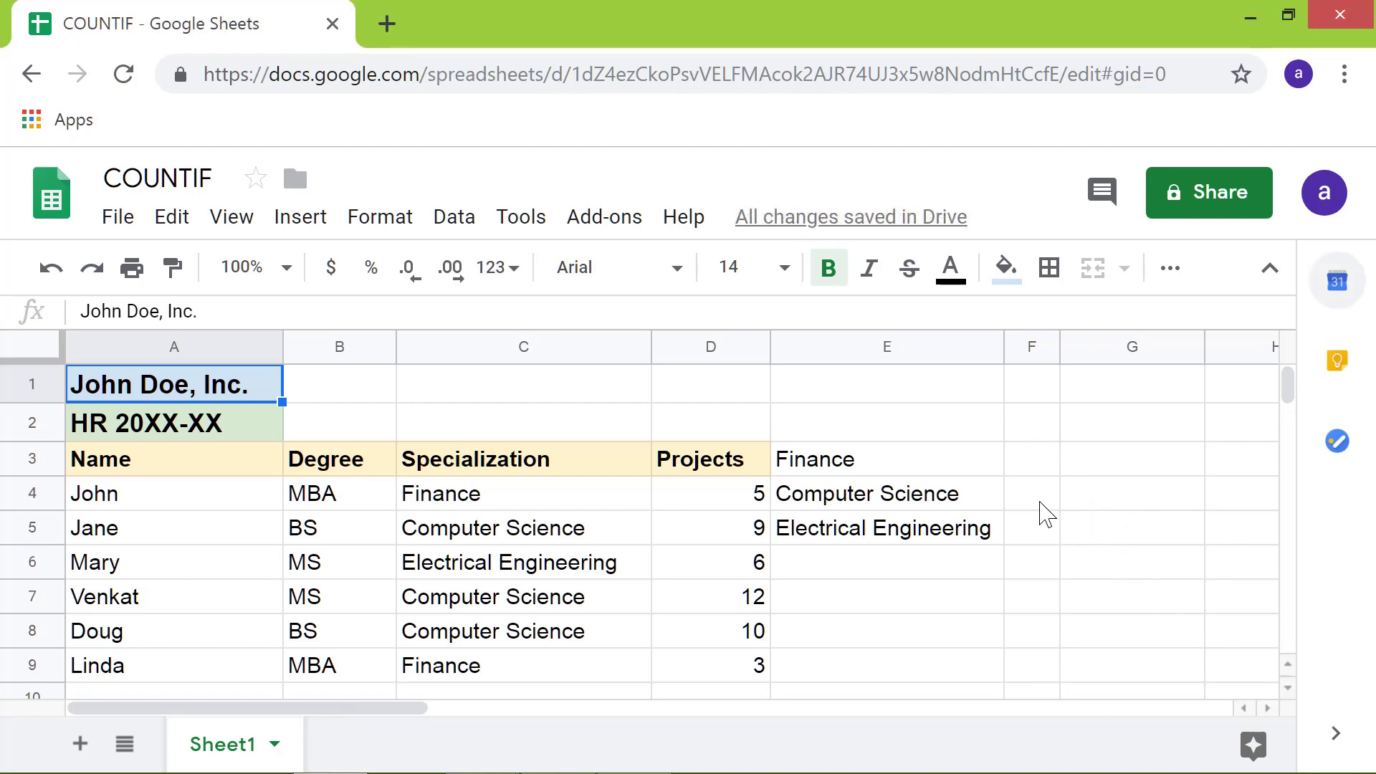
click(1046, 503)
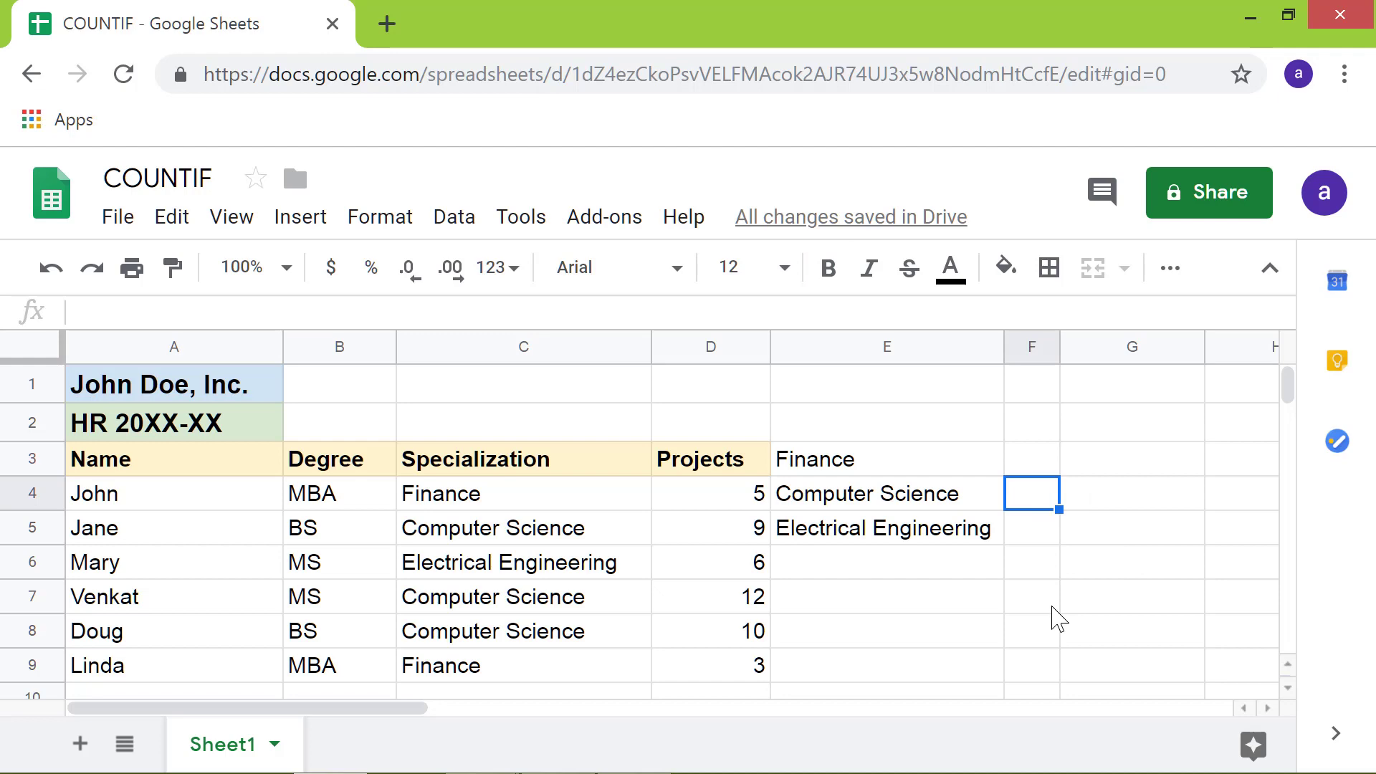
text(=)
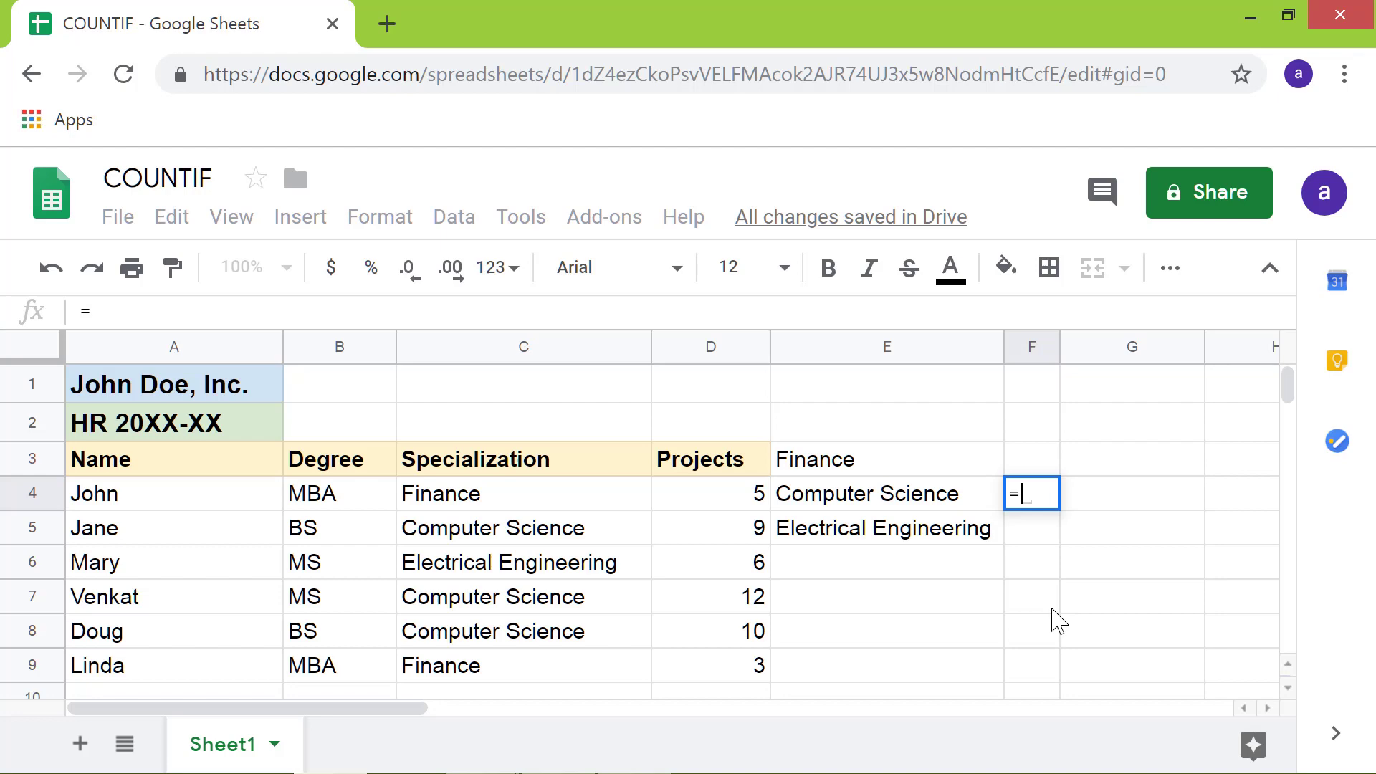
text(cou)
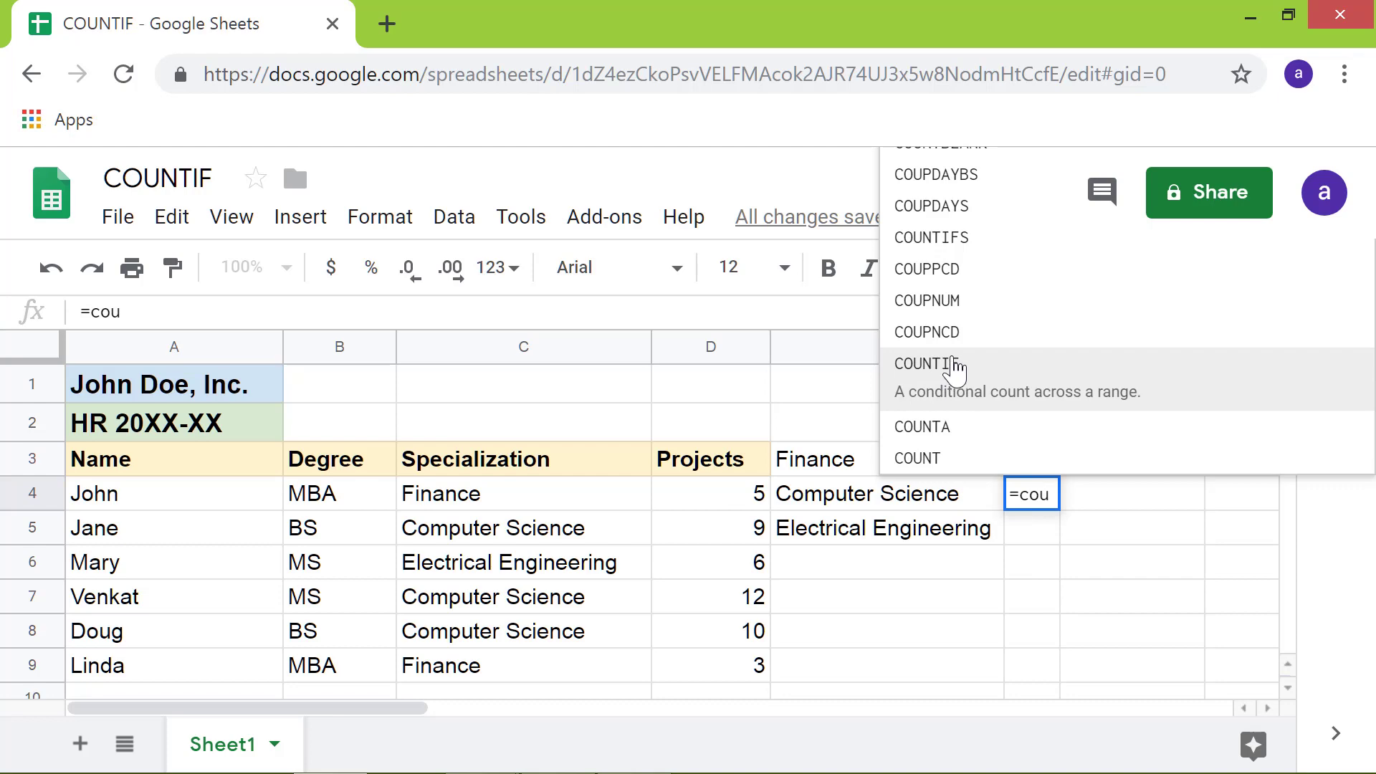
click(954, 369)
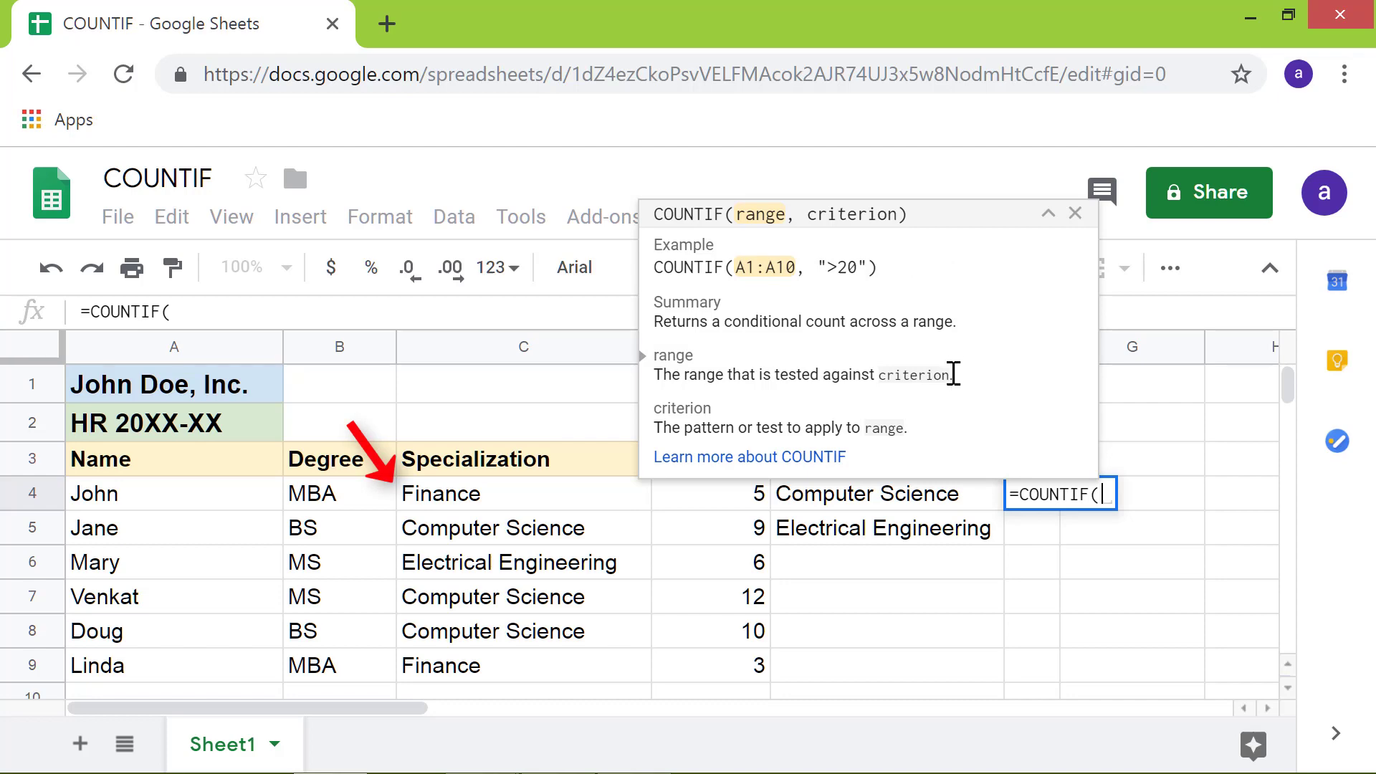
Set the COUNTIF range to the Specialization cells C4:C9.
click(513, 501)
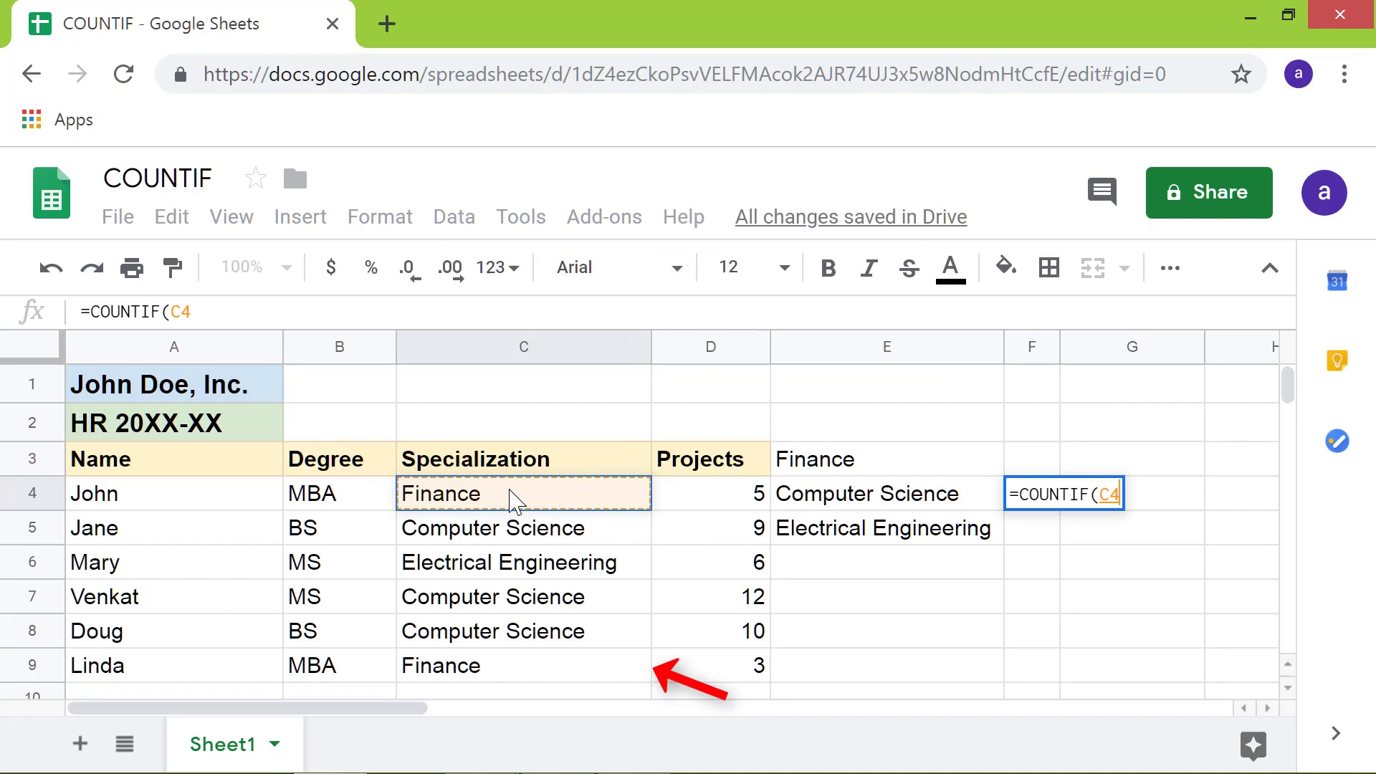
drag(513, 501, 525, 679)
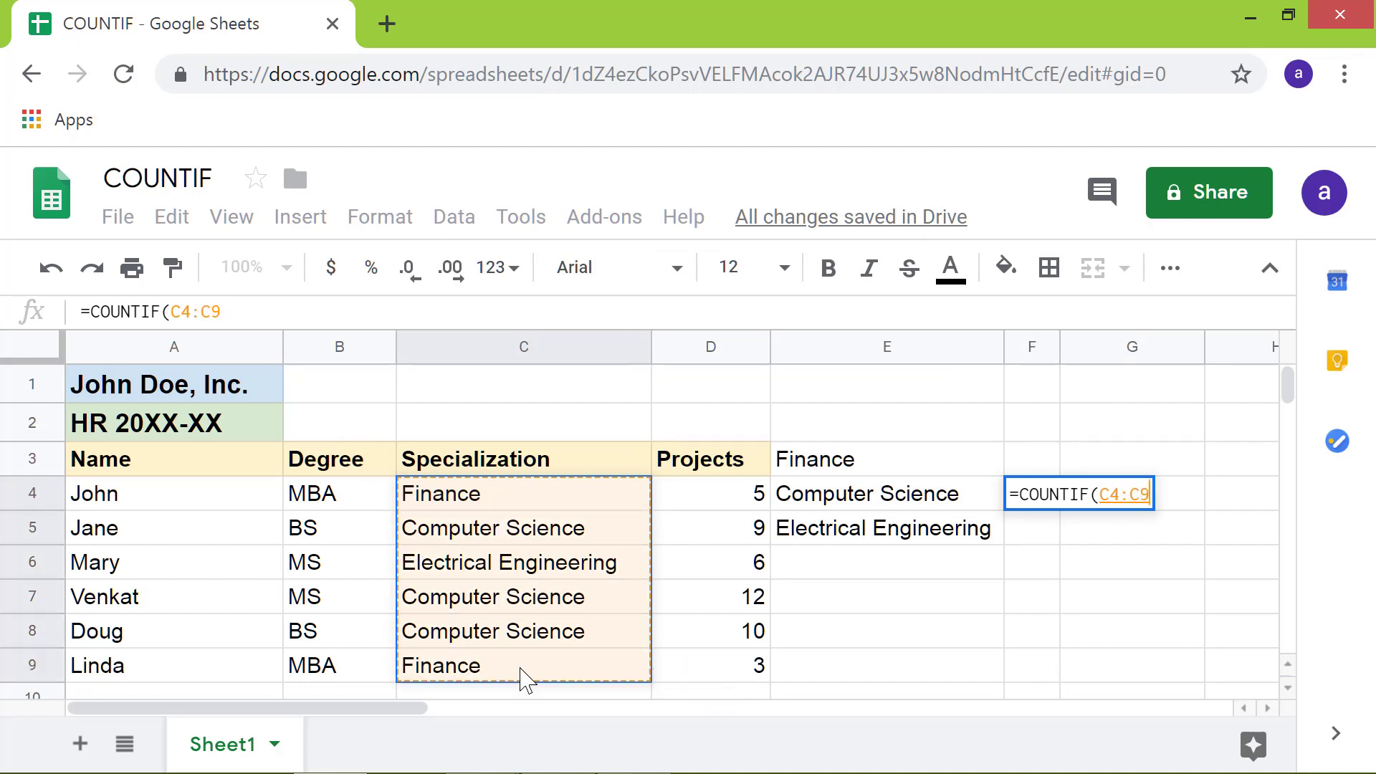
text(,)
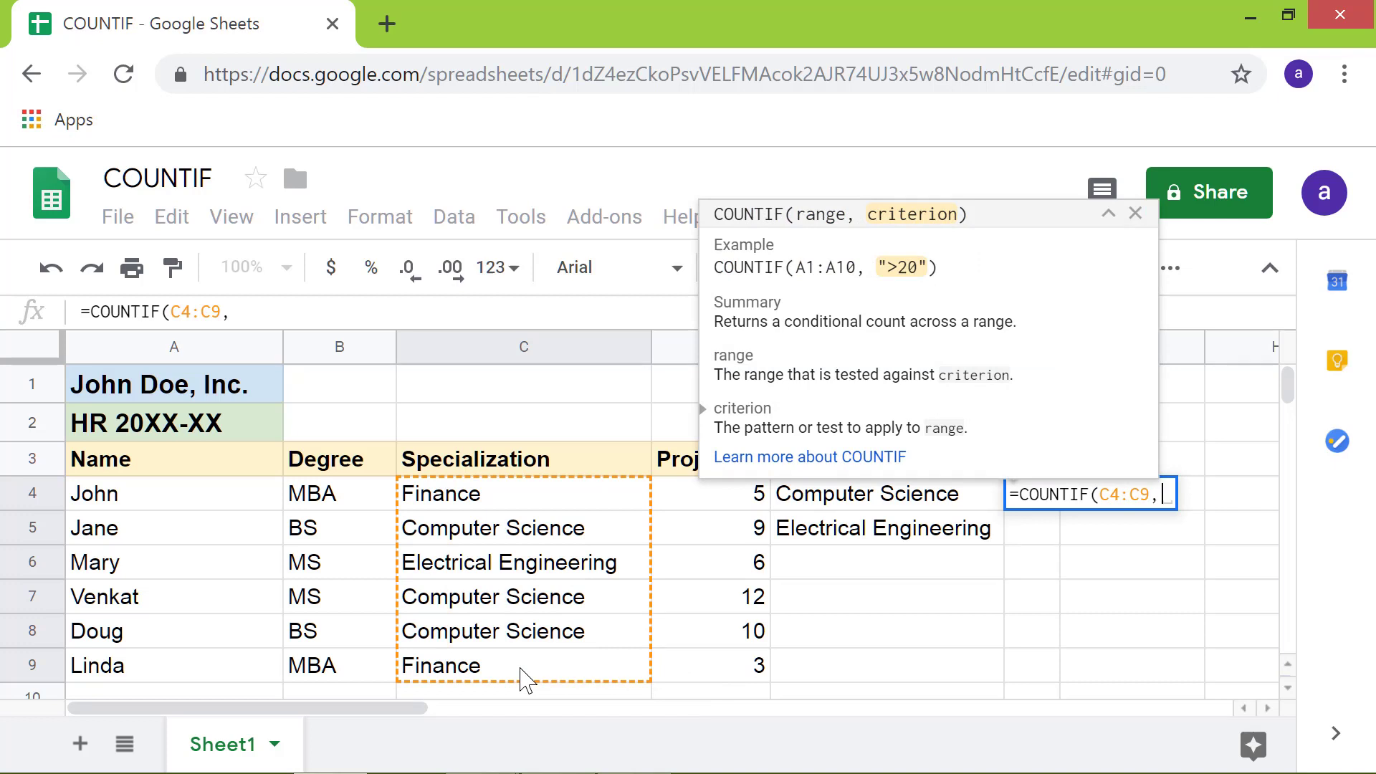
text(")
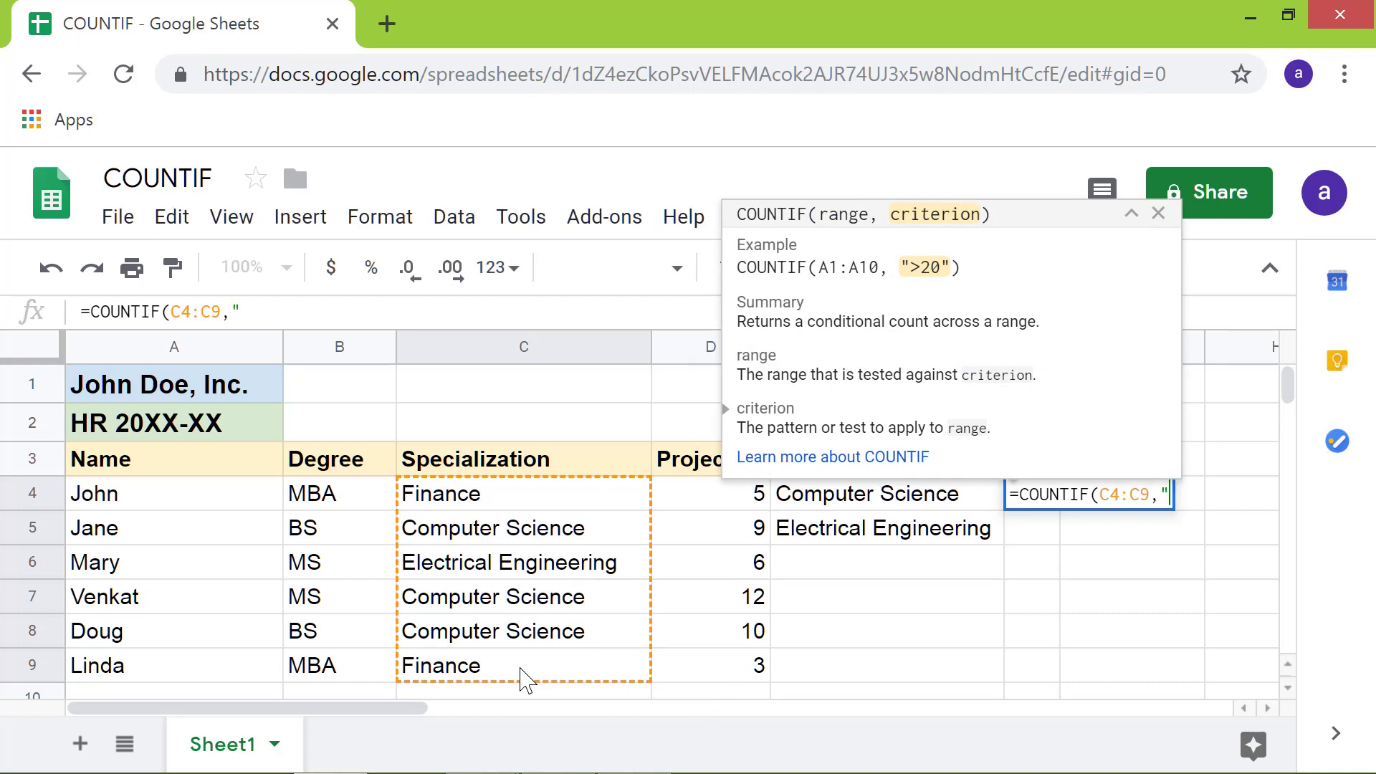
text(compu)
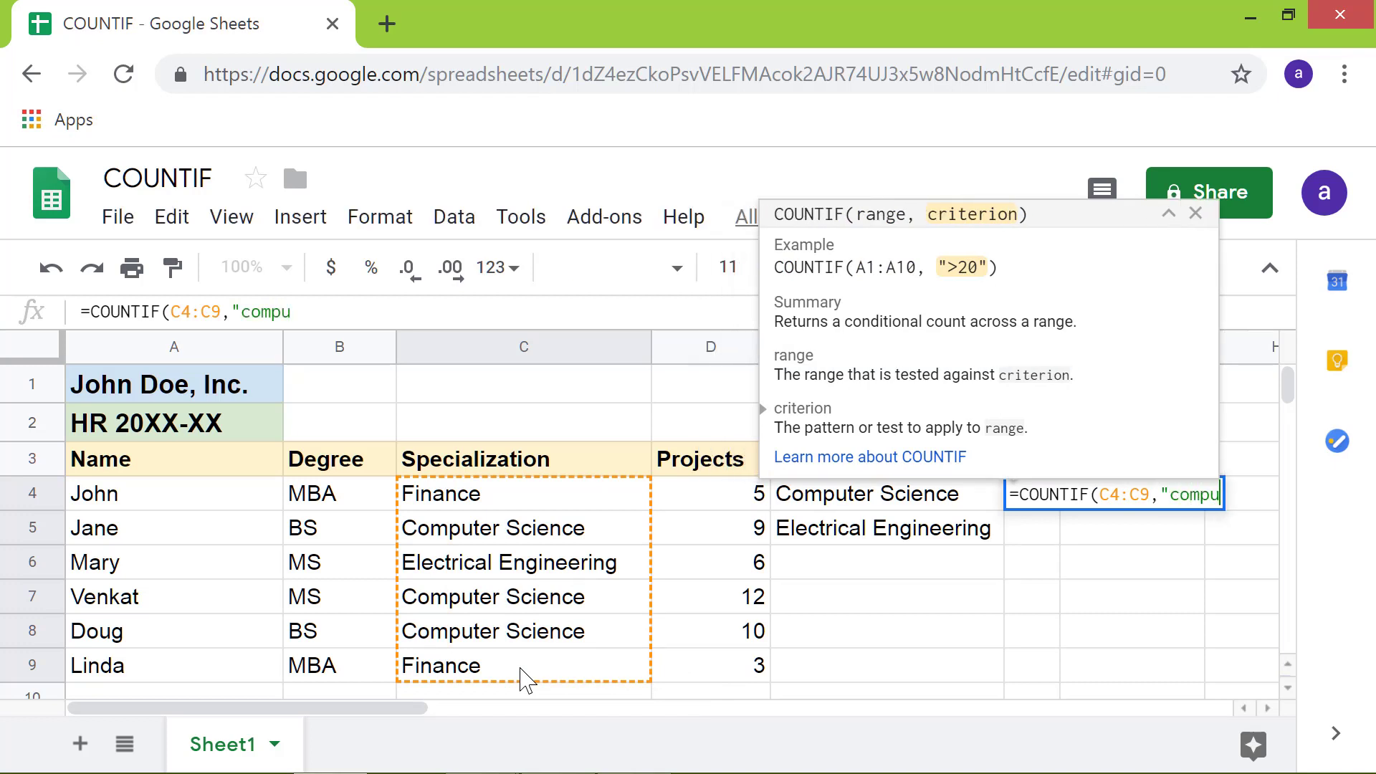
text(ter scie)
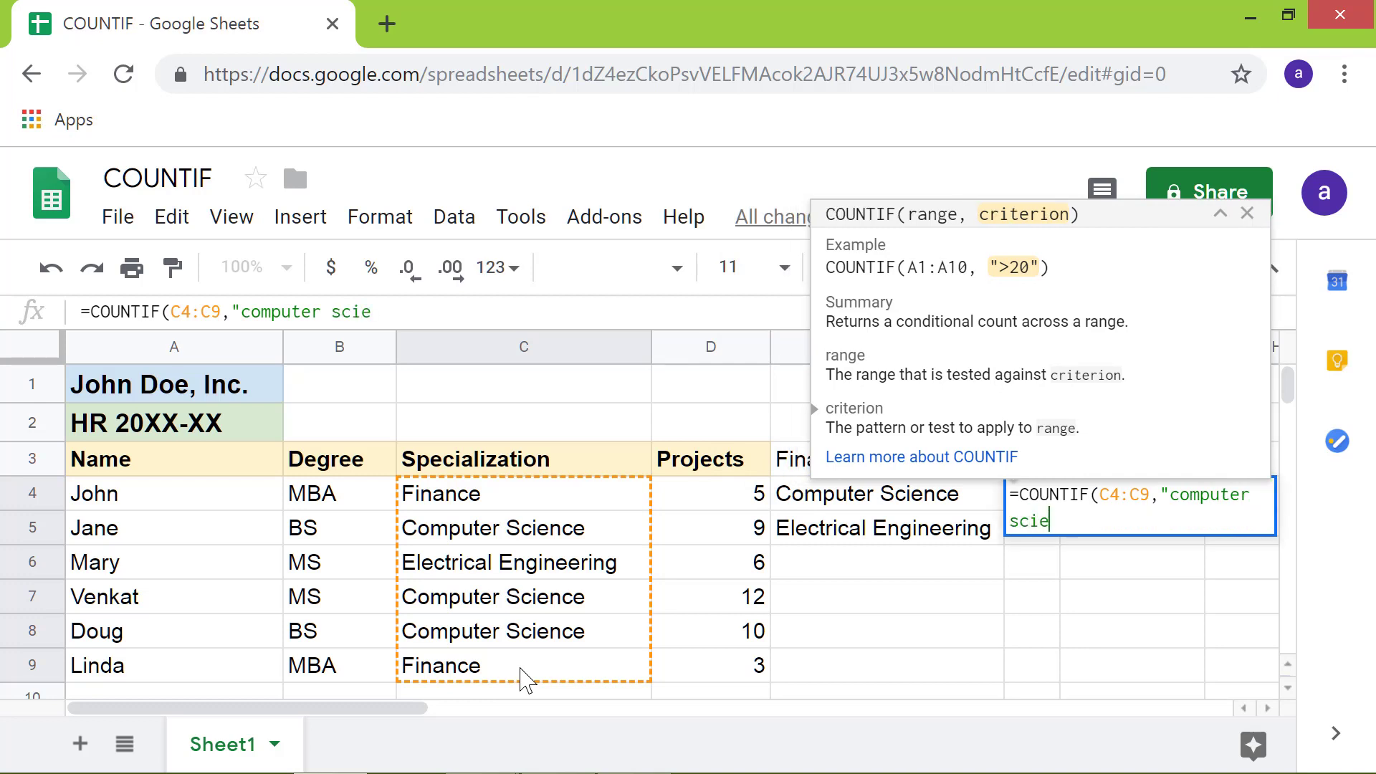
text(nce")
Commit the COUNTIF formula so F4 returns 3.
key(Return)
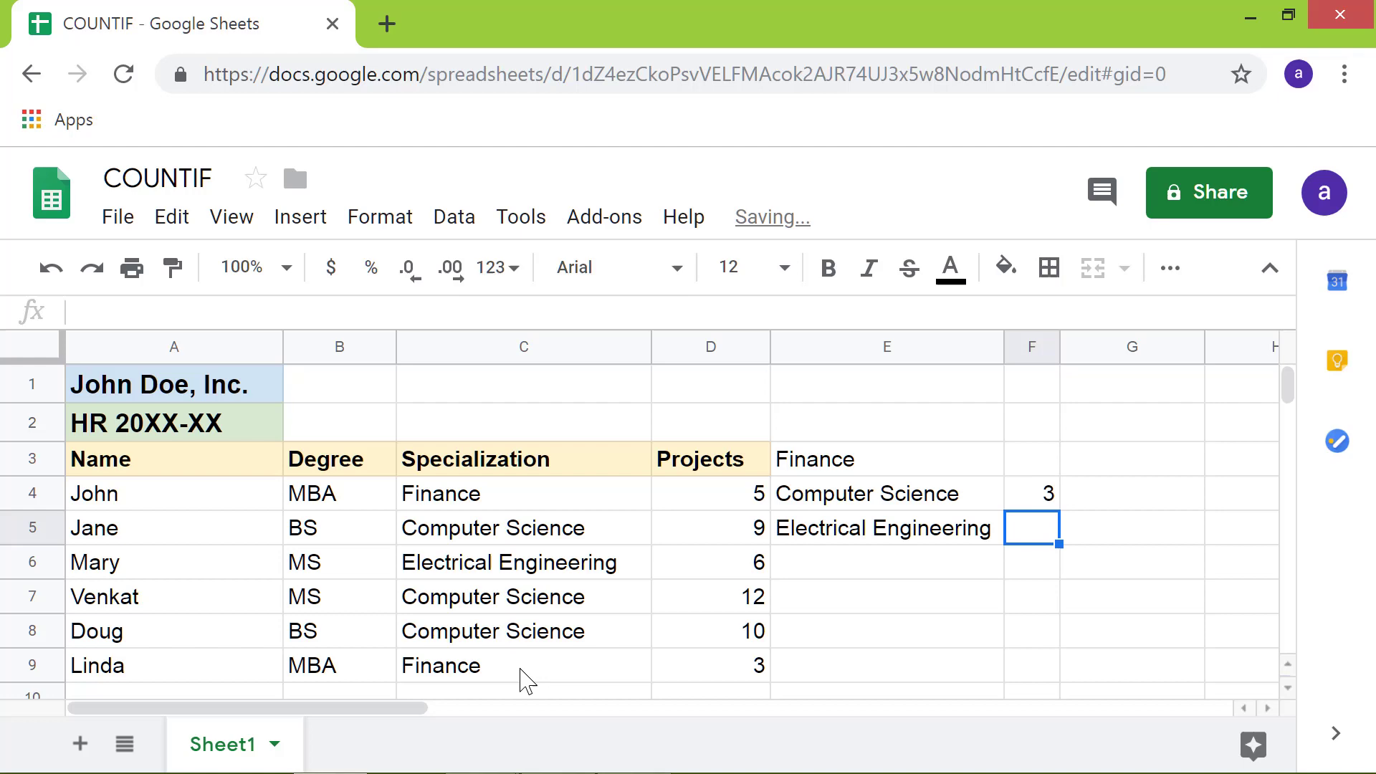